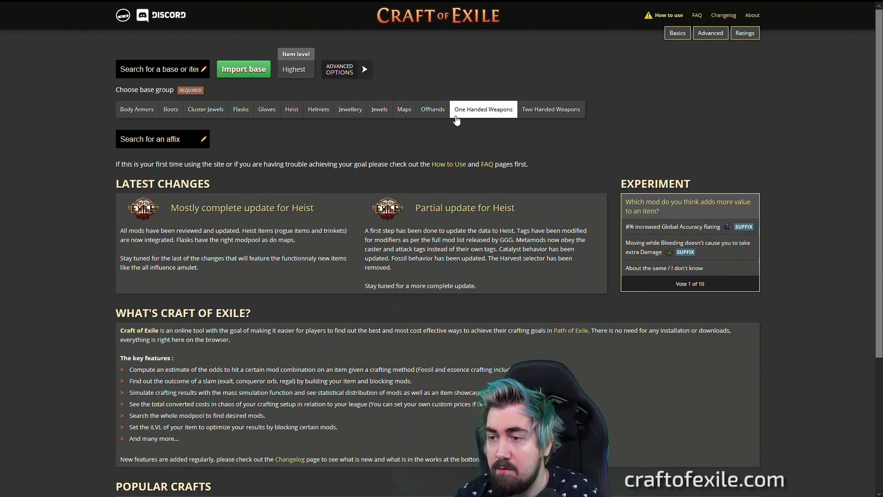
- Set up a Convoking Wand craft with Fossils as the method and activate the Shaper influence
{"action": "left_click", "coordinate": [472, 115]}
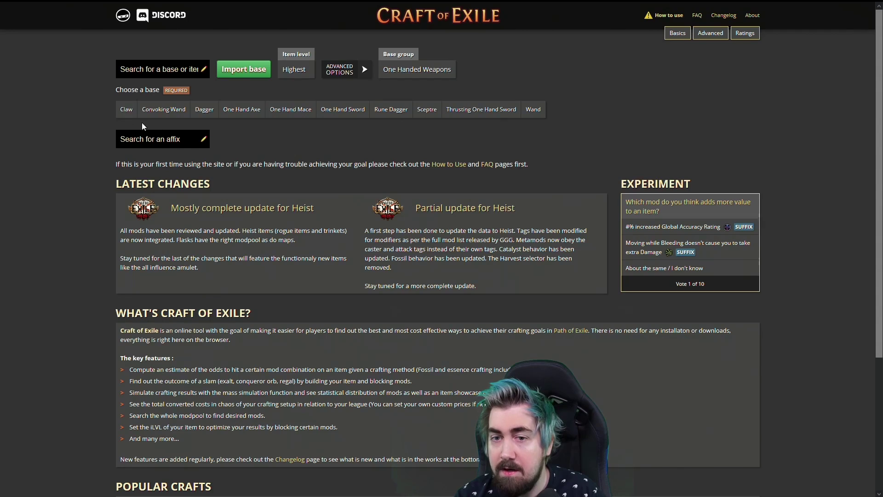
{"action": "left_click", "coordinate": [161, 112]}
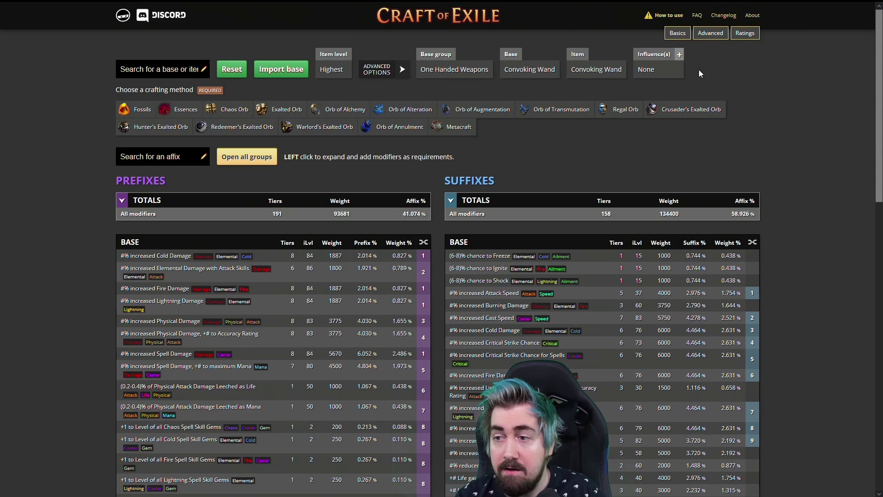
{"action": "left_click", "coordinate": [134, 107]}
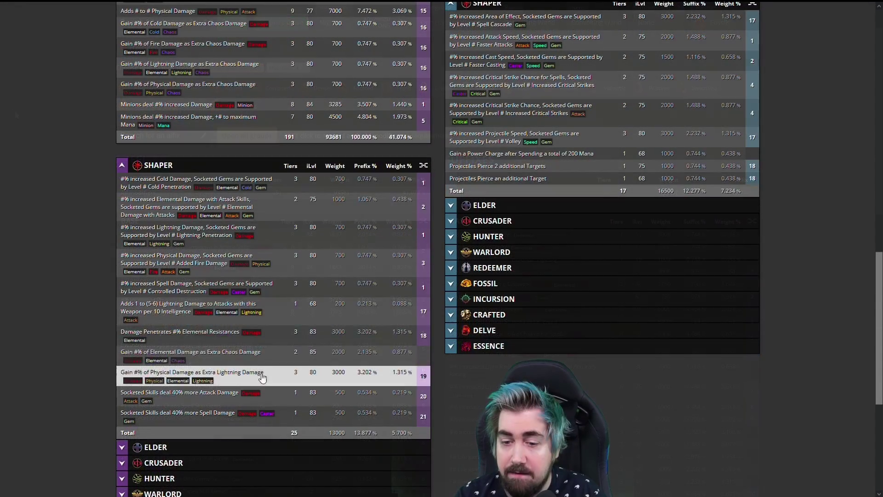
{"action": "left_click", "coordinate": [282, 317]}
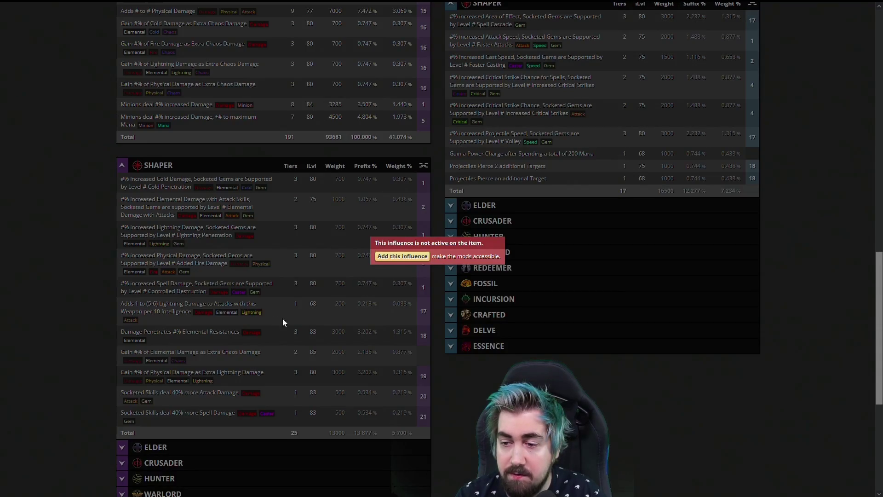
{"action": "left_click", "coordinate": [391, 259]}
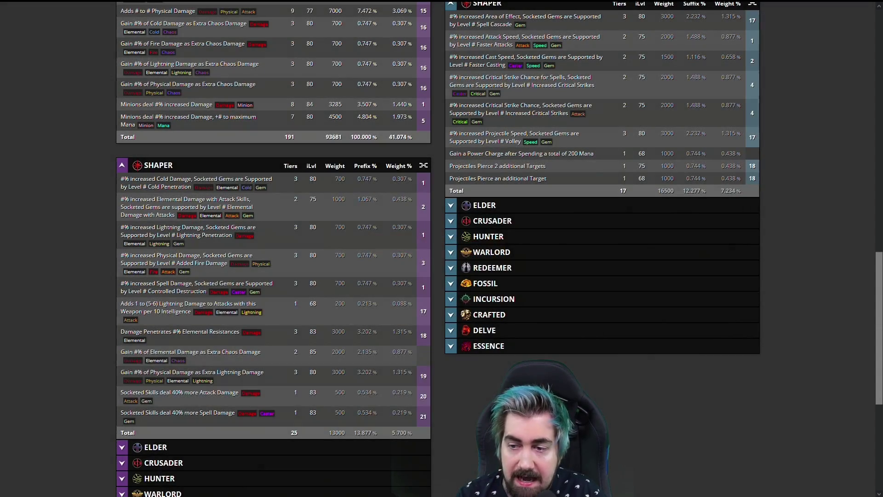
- Collapse the Shaper sections and require the +1 Spell and +1 Minion Skill Gems prefixes
{"action": "left_click", "coordinate": [251, 167]}
{"action": "scroll", "coordinate": [65, 192], "scroll_direction": "up", "scroll_amount": 3}
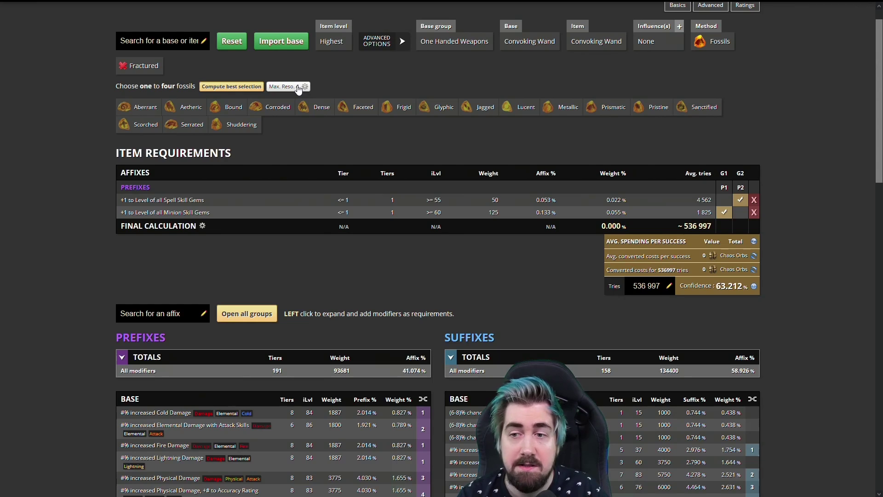
{"action": "mouse_move", "coordinate": [317, 106]}
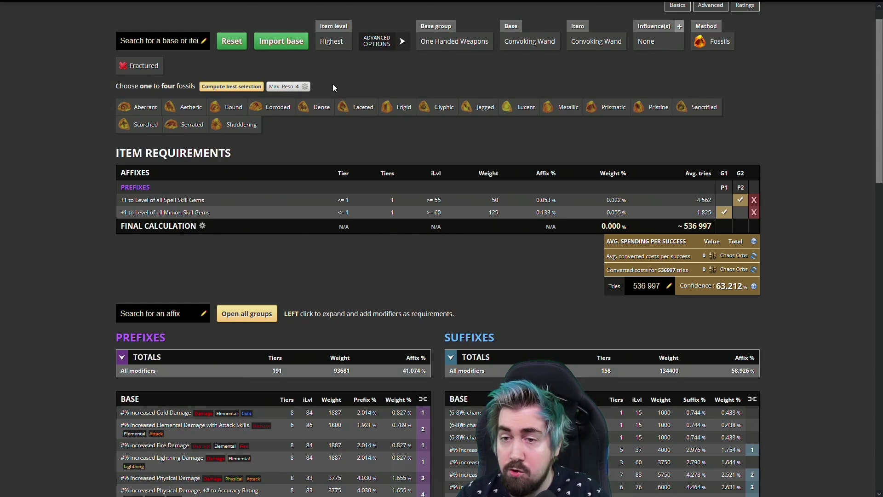
- Run the fossil optimizer: Corroded, Jagged, Metallic, Shuddering tops both lists at 12 tries, 793 chaos
{"action": "left_click", "coordinate": [254, 88]}
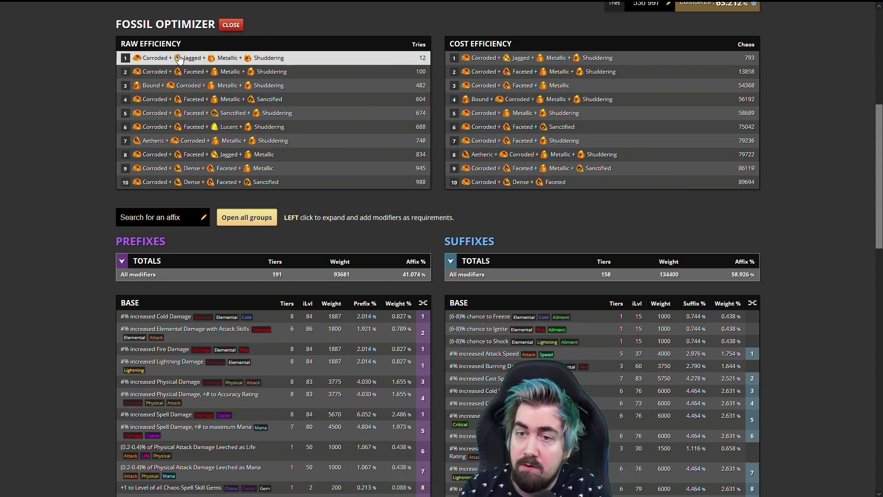
{"action": "scroll", "coordinate": [309, 112], "scroll_direction": "up", "scroll_amount": 3}
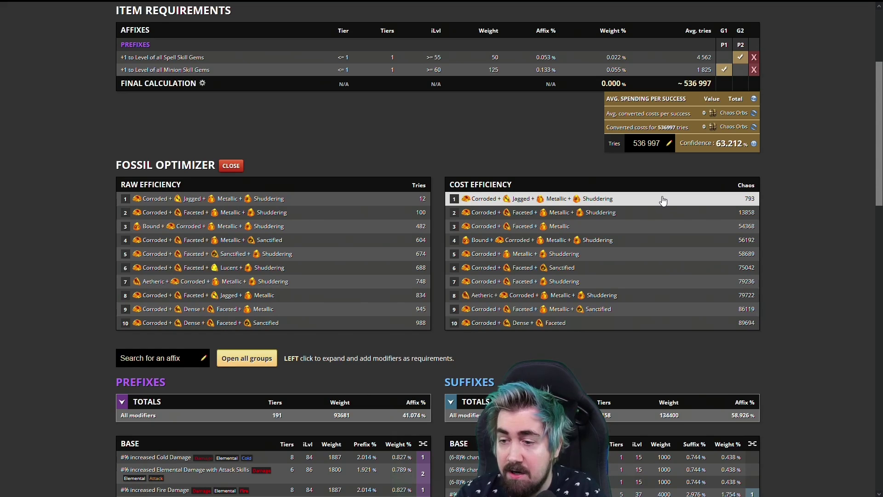
{"action": "scroll", "coordinate": [206, 157], "scroll_direction": "up", "scroll_amount": 1}
{"action": "scroll", "coordinate": [198, 160], "scroll_direction": "up", "scroll_amount": 1}
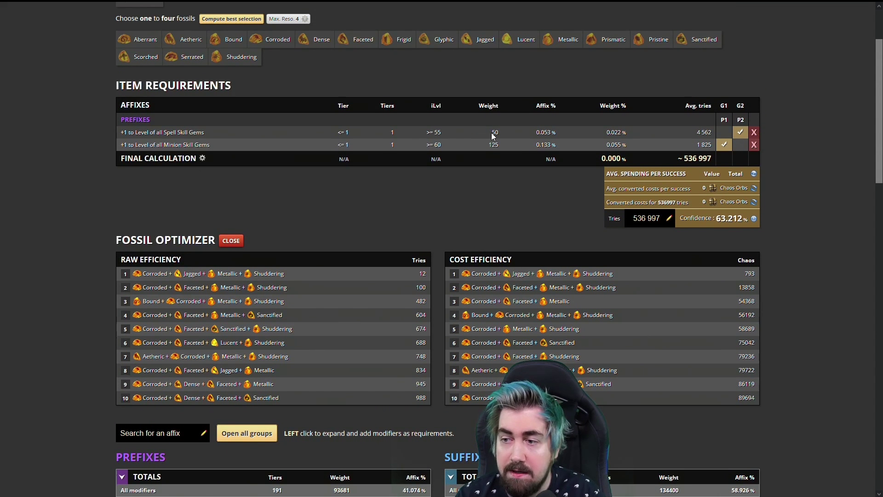
{"action": "double_click", "coordinate": [493, 145]}
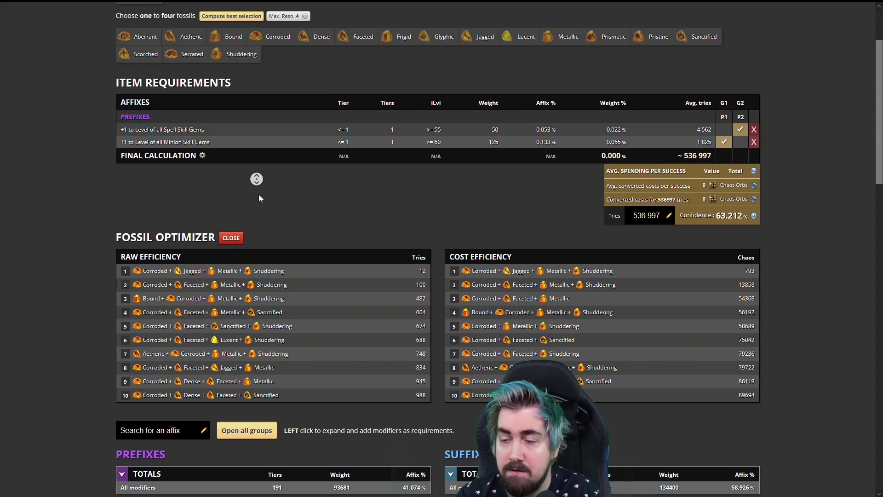
{"action": "scroll", "coordinate": [258, 195], "scroll_direction": "down", "scroll_amount": 1}
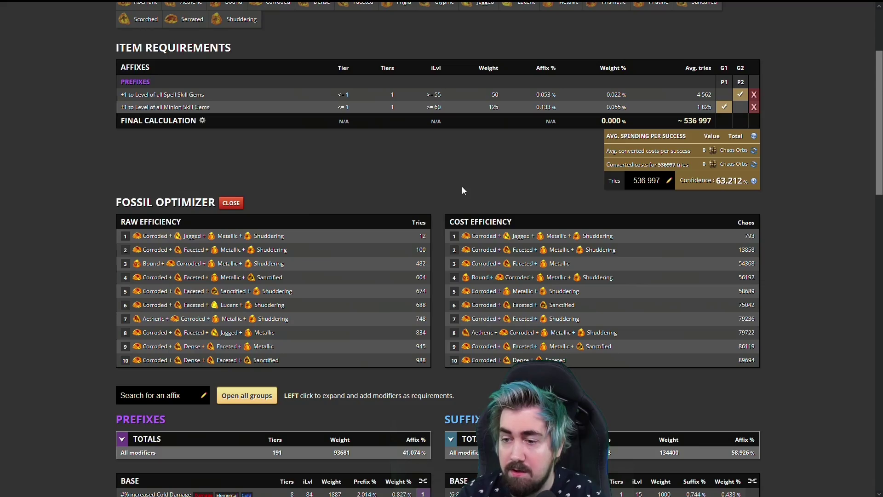
{"action": "scroll", "coordinate": [459, 322], "scroll_direction": "down", "scroll_amount": 6}
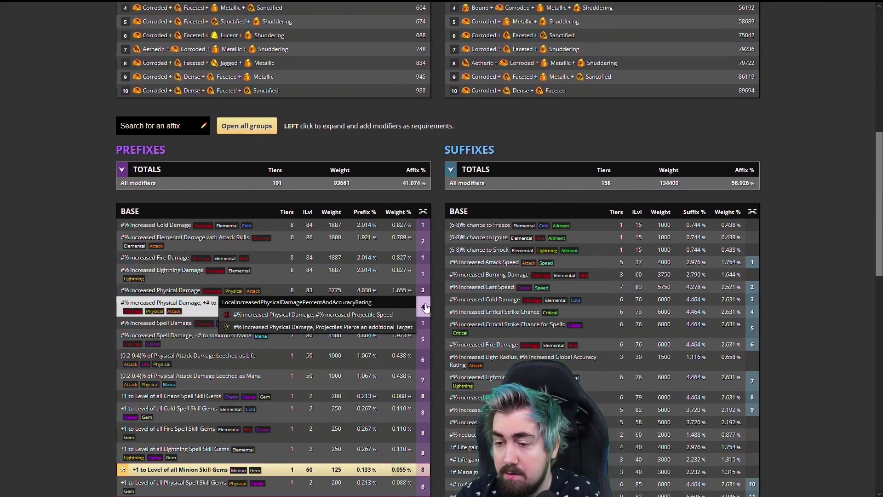
{"action": "scroll", "coordinate": [435, 361], "scroll_direction": "up", "scroll_amount": 4}
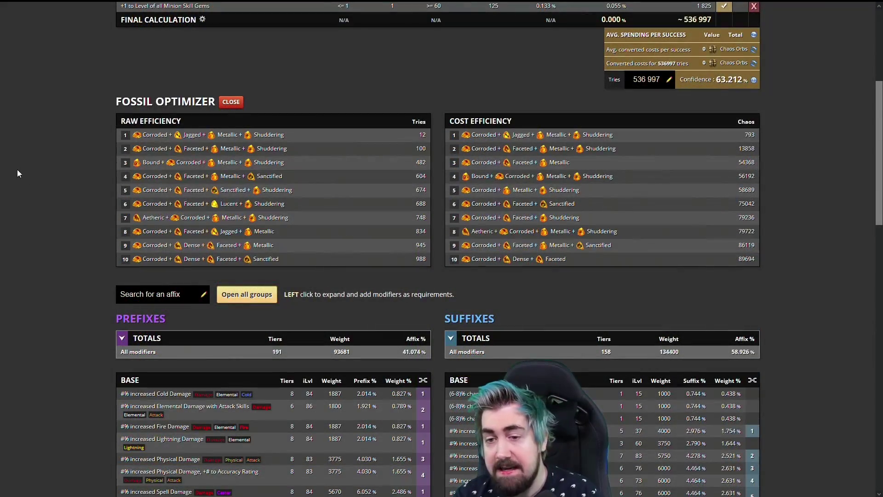
{"action": "middle_click", "coordinate": [42, 220]}
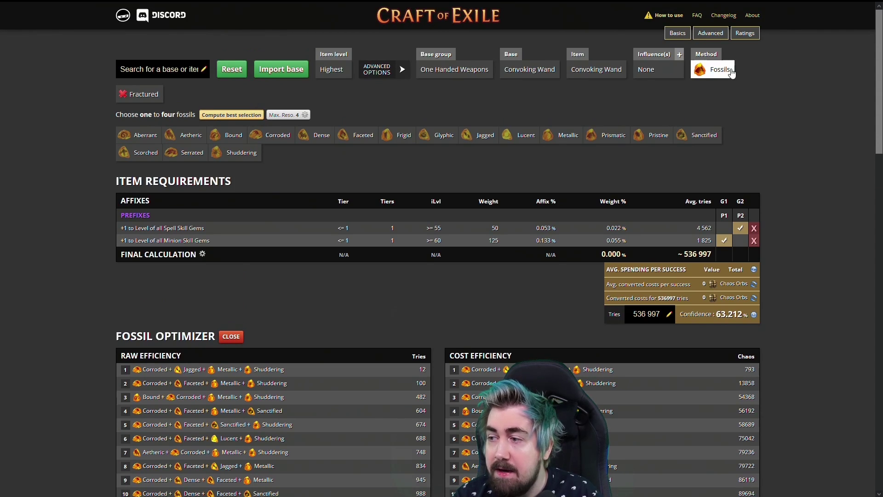
- Switch the method to Orb of Alteration, estimating about 1,704,372 tries and 431,905 chaos
{"action": "left_click", "coordinate": [715, 69]}
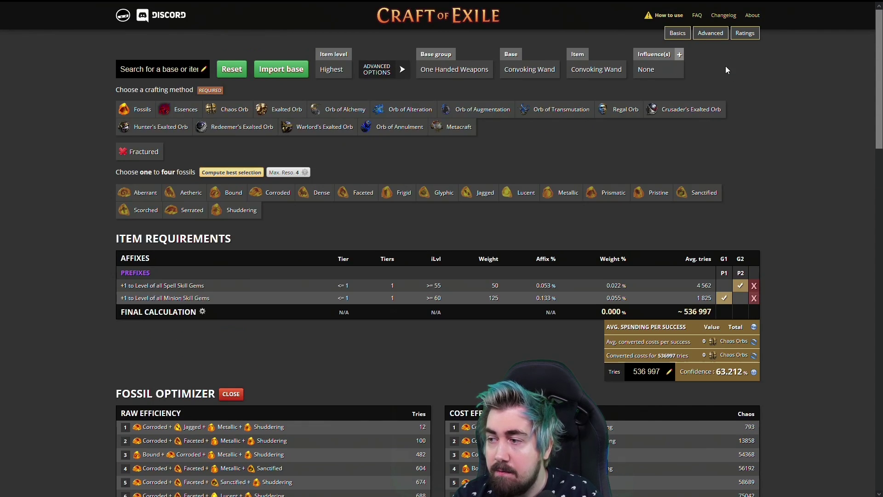
{"action": "left_click", "coordinate": [401, 109]}
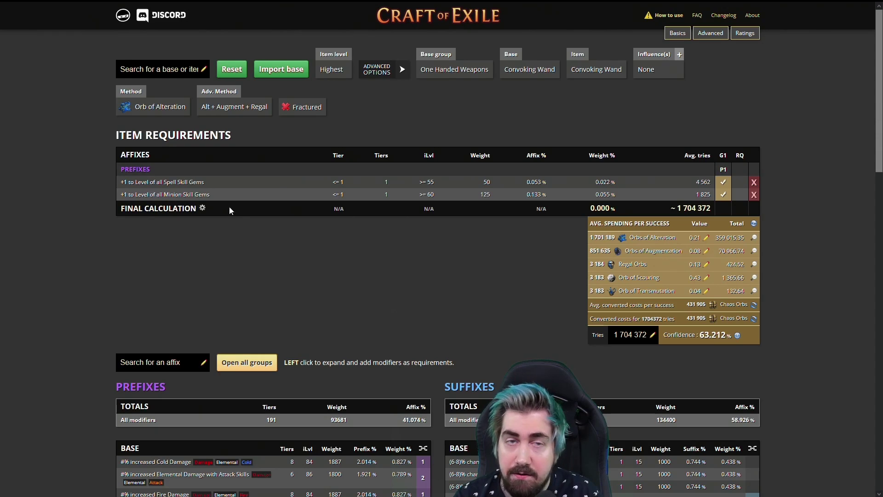
{"action": "left_click_drag", "start_coordinate": [137, 194], "coordinate": [115, 184]}
{"action": "left_click", "coordinate": [115, 184]}
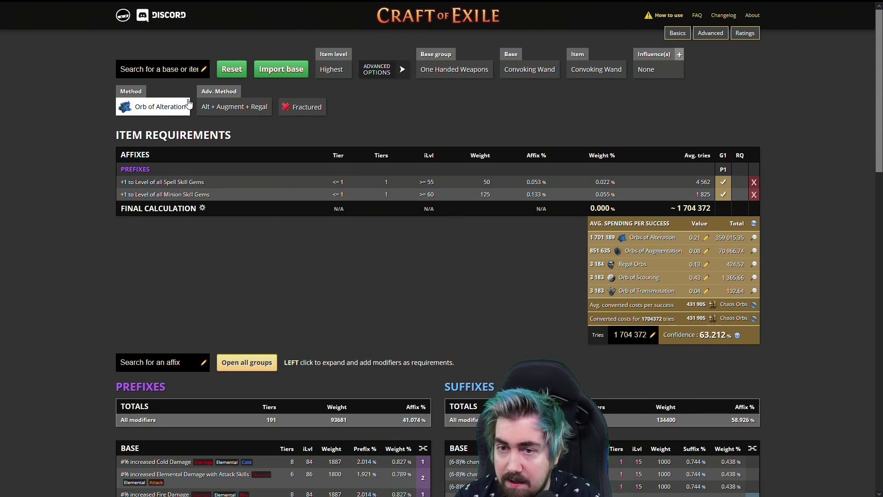
- Switch the method to Chaos Orb, dropping the estimate to about 262 tries
{"action": "left_click", "coordinate": [155, 110]}
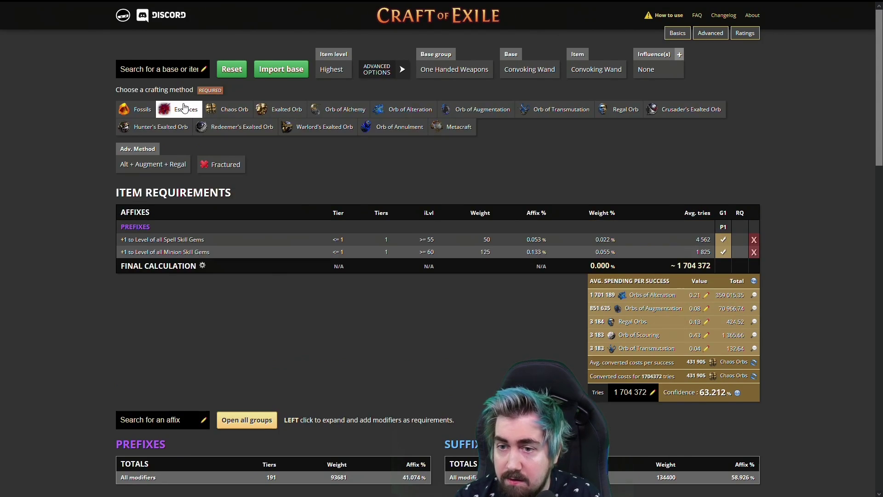
{"action": "left_click", "coordinate": [227, 111]}
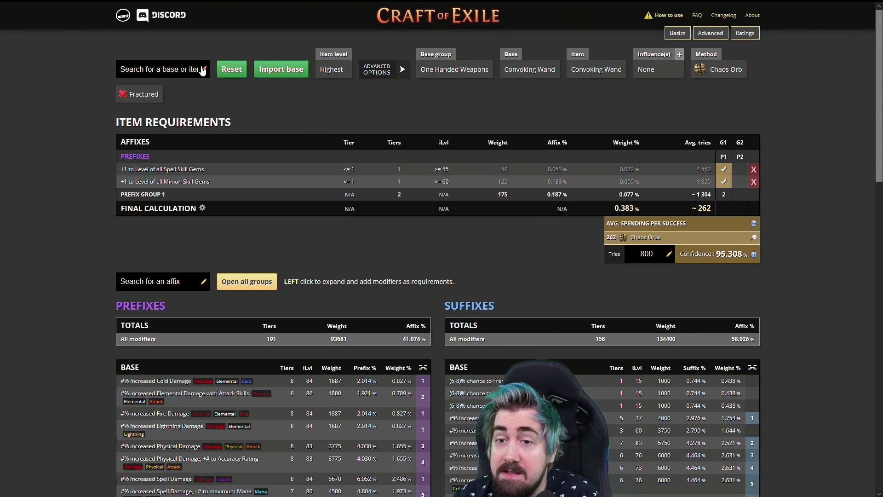
- Start over with a strength Body Armour base using Fossils as the method
{"action": "left_click", "coordinate": [237, 74]}
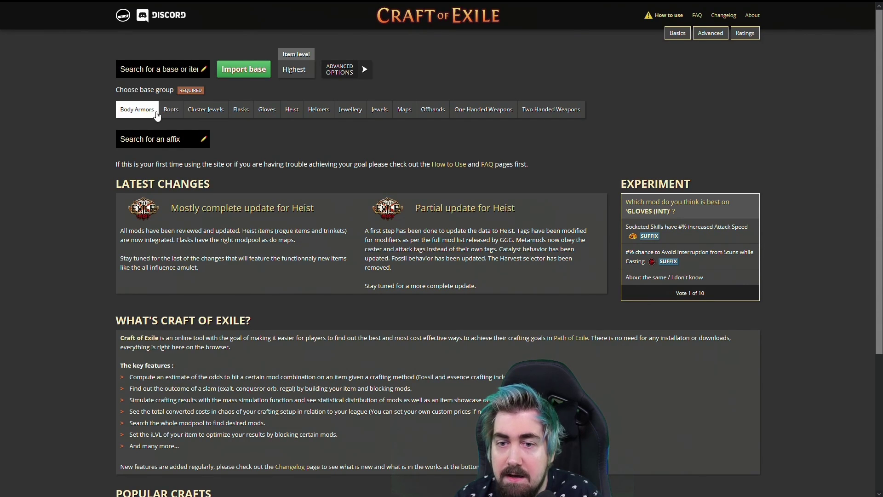
{"action": "left_click", "coordinate": [138, 111]}
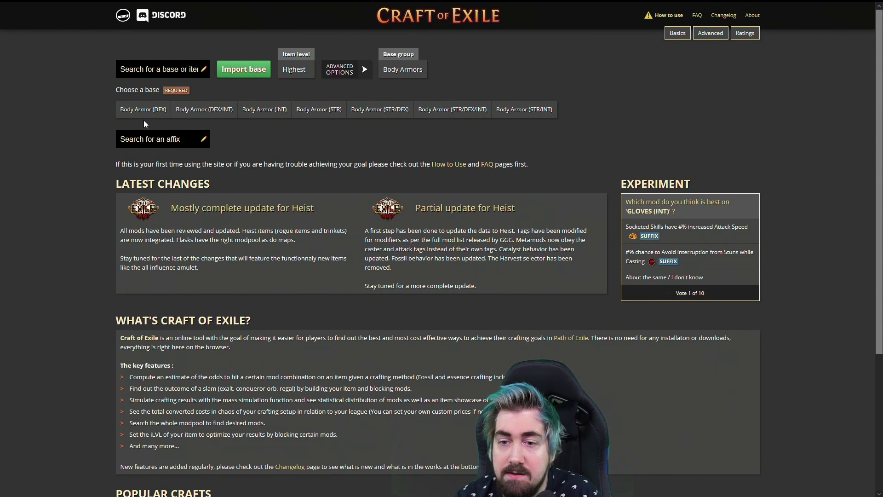
{"action": "left_click", "coordinate": [318, 110]}
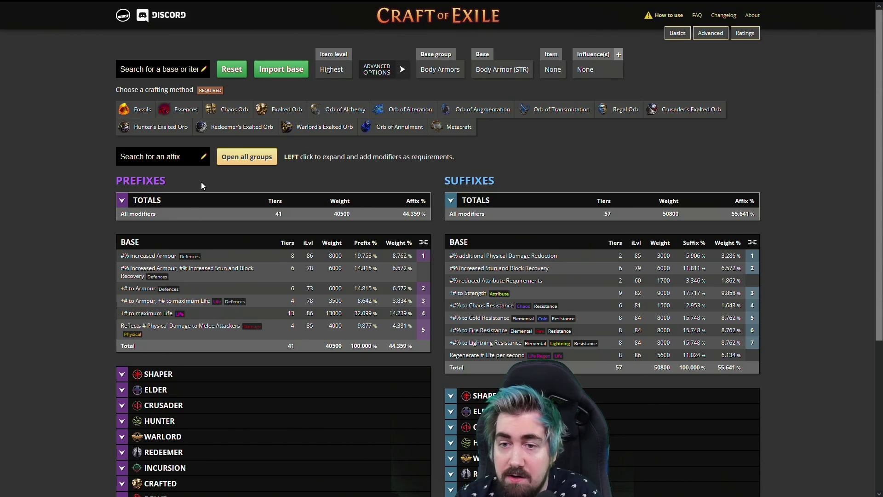
{"action": "left_click", "coordinate": [141, 114]}
- Expand all mod groups and require the Crusader 'Enemies you Kill Explode' prefix
{"action": "scroll", "coordinate": [249, 322], "scroll_direction": "down", "scroll_amount": 3}
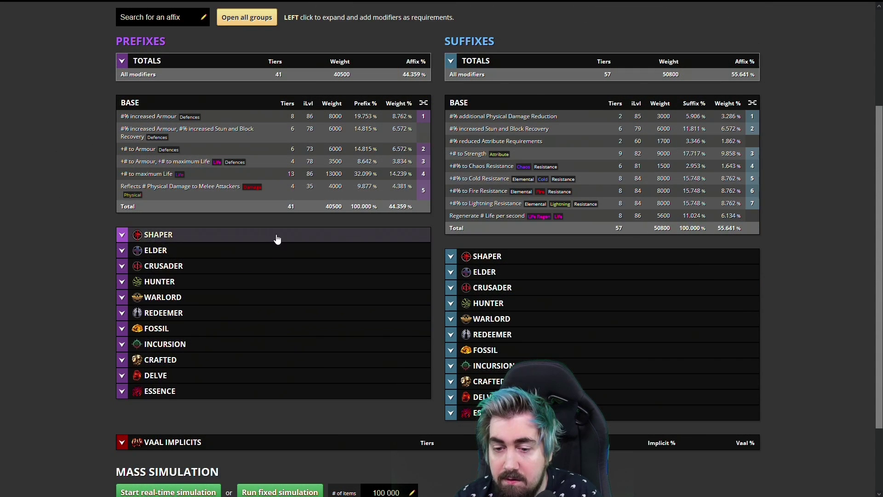
{"action": "left_click", "coordinate": [244, 272]}
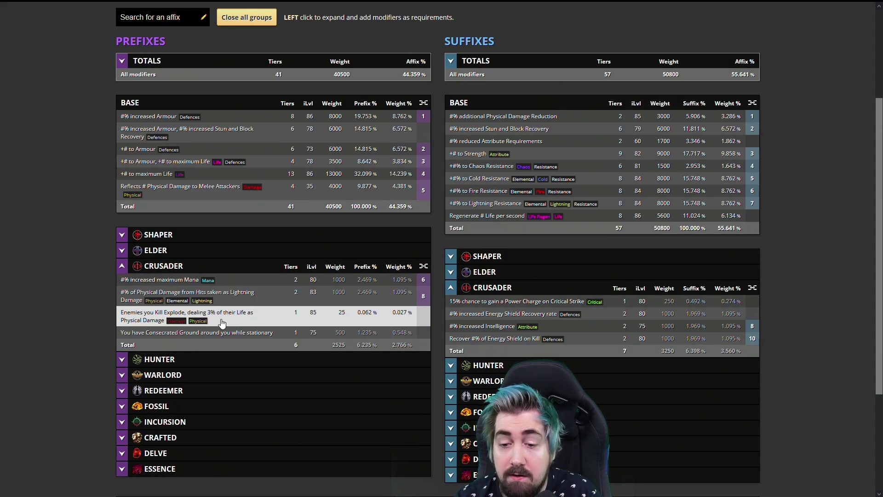
{"action": "scroll", "coordinate": [66, 276], "scroll_direction": "up", "scroll_amount": 3}
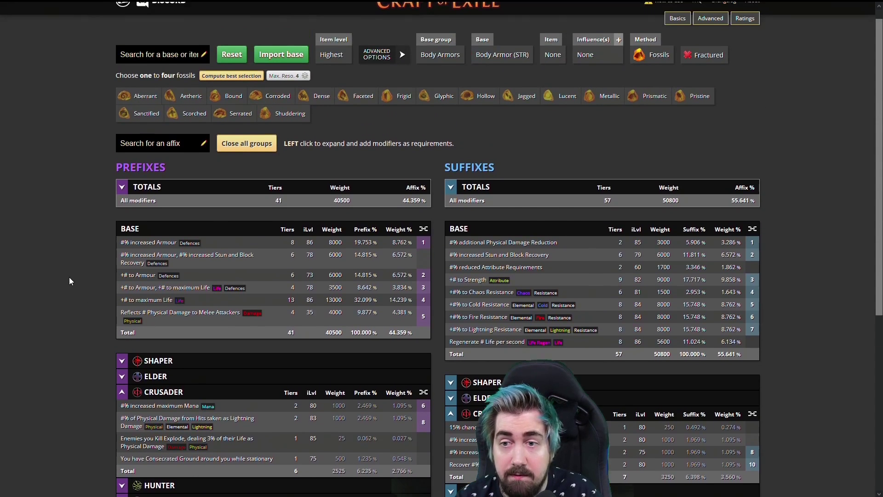
{"action": "scroll", "coordinate": [69, 281], "scroll_direction": "up", "scroll_amount": 1}
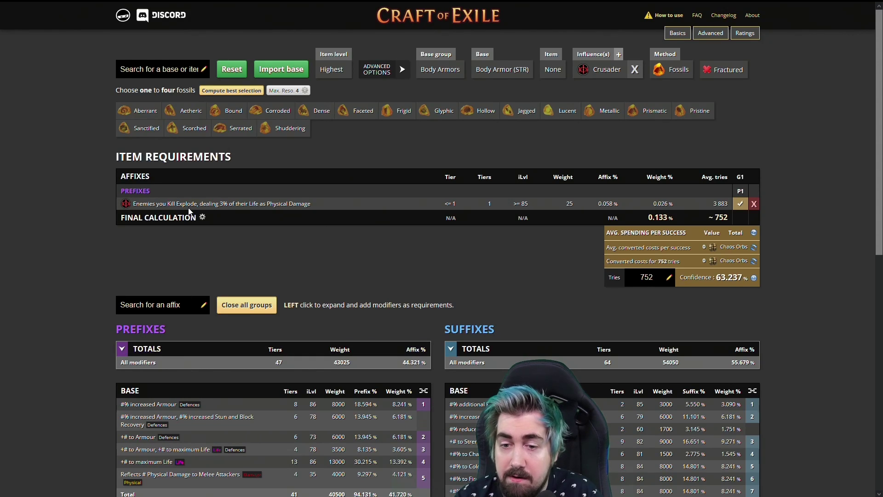
{"action": "scroll", "coordinate": [207, 276], "scroll_direction": "down", "scroll_amount": 4}
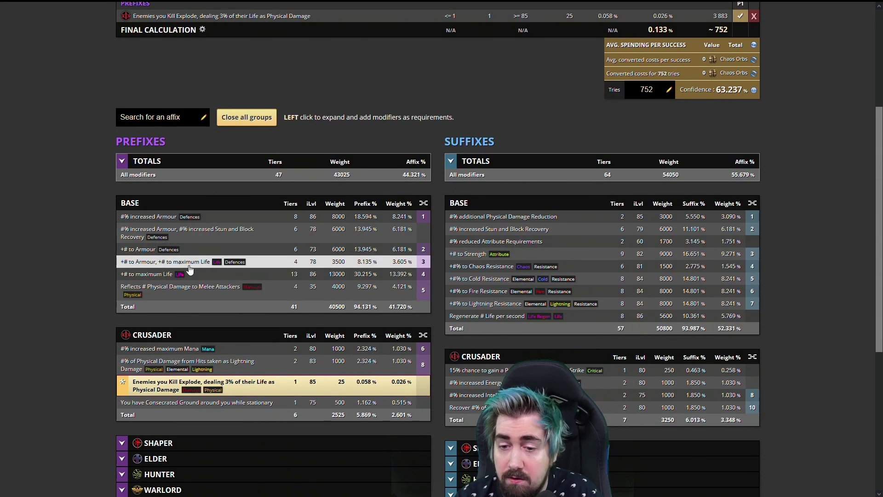
{"action": "left_click", "coordinate": [184, 274]}
{"action": "scroll", "coordinate": [138, 276], "scroll_direction": "up", "scroll_amount": 4}
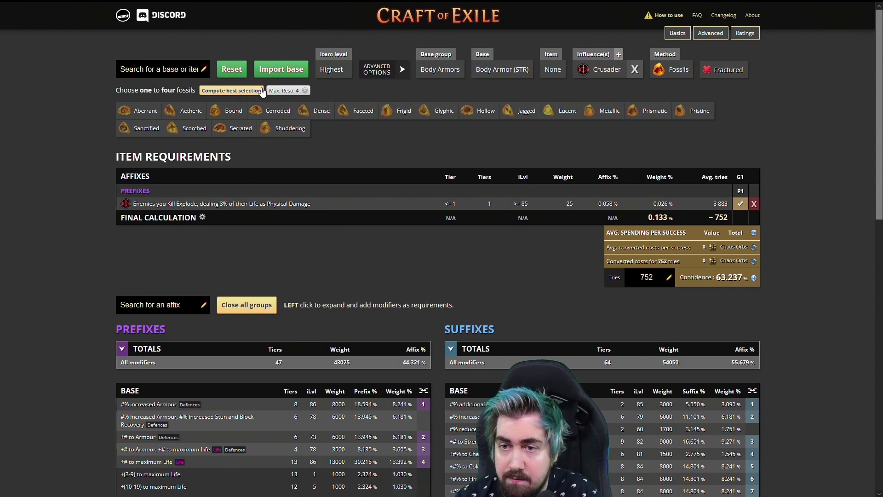
- Run the fossil optimizer: Corroded, Dense, Jagged, Pristine needs 10 tries; Dense, Jagged, Pristine costs 357 chaos
{"action": "left_click", "coordinate": [258, 90]}
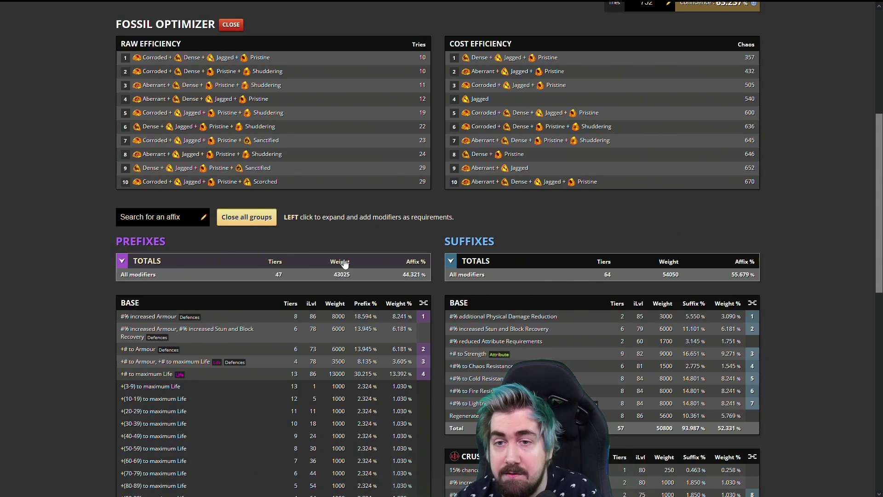
{"action": "scroll", "coordinate": [280, 125], "scroll_direction": "up", "scroll_amount": 2}
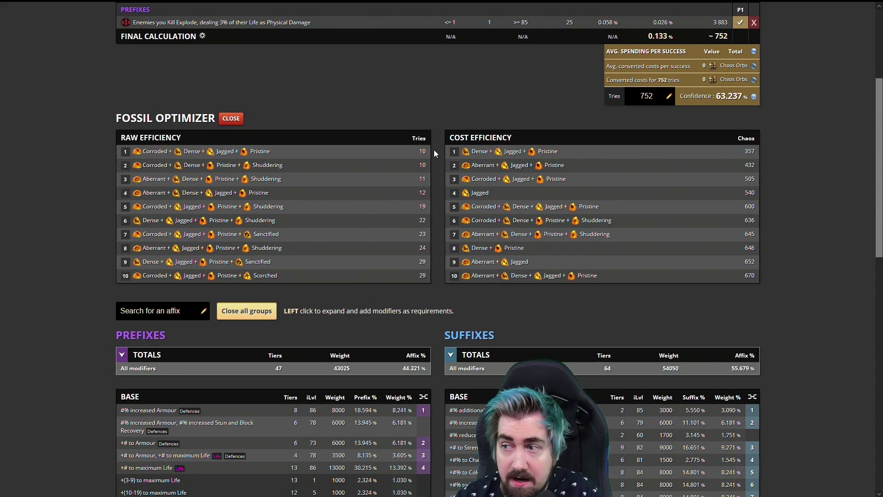
{"action": "scroll", "coordinate": [372, 157], "scroll_direction": "up", "scroll_amount": 2}
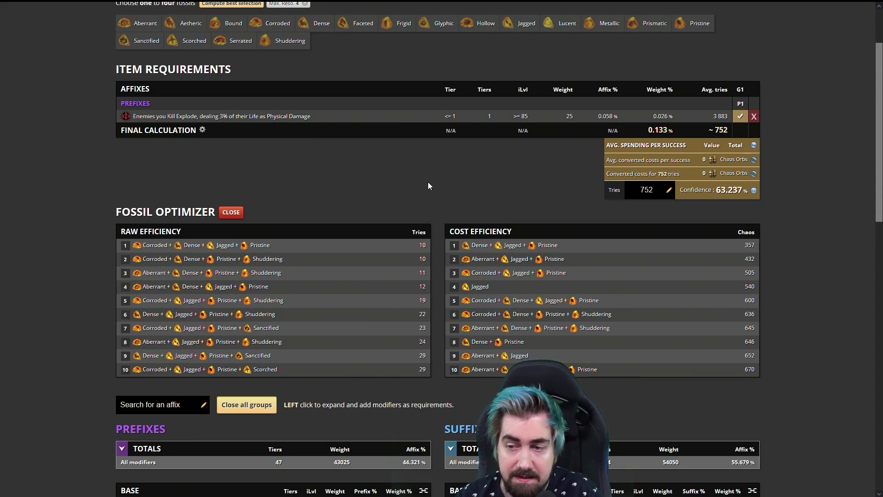
{"action": "scroll", "coordinate": [393, 220], "scroll_direction": "down", "scroll_amount": 1}
{"action": "scroll", "coordinate": [395, 195], "scroll_direction": "up", "scroll_amount": 3}
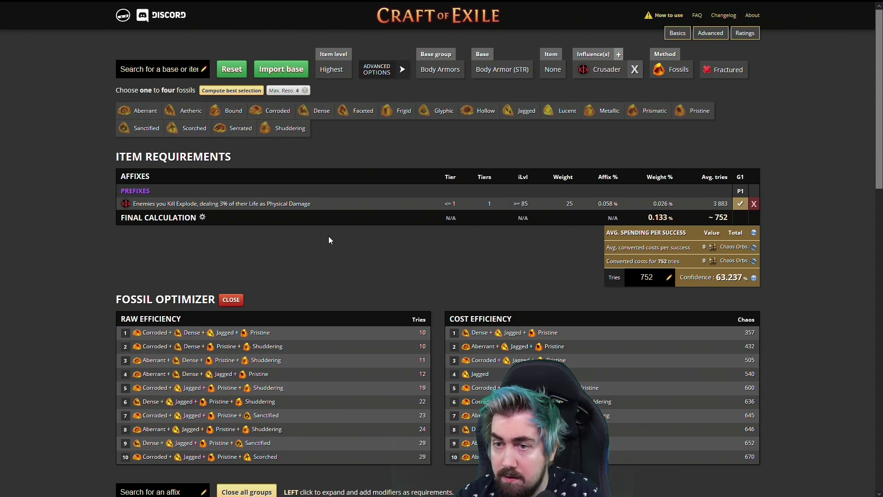
- Briefly try Chaos Orb as the method, then return to Fossils
{"action": "left_click", "coordinate": [651, 77]}
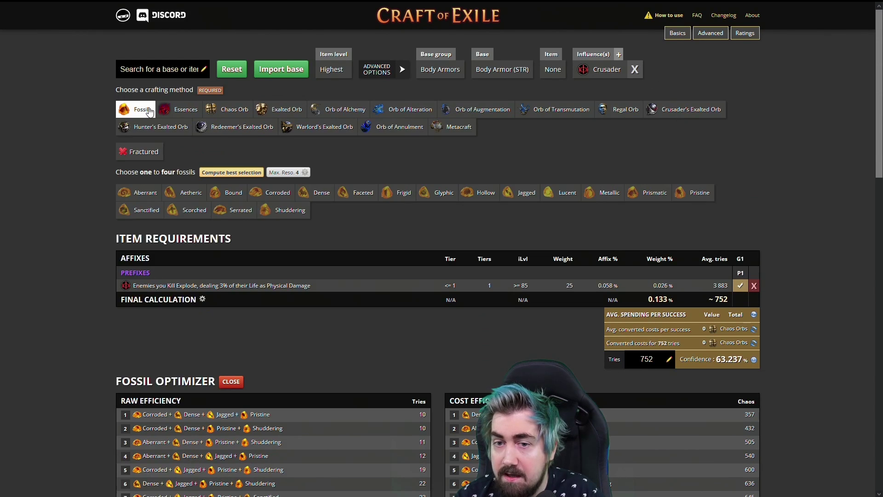
{"action": "left_click", "coordinate": [238, 111]}
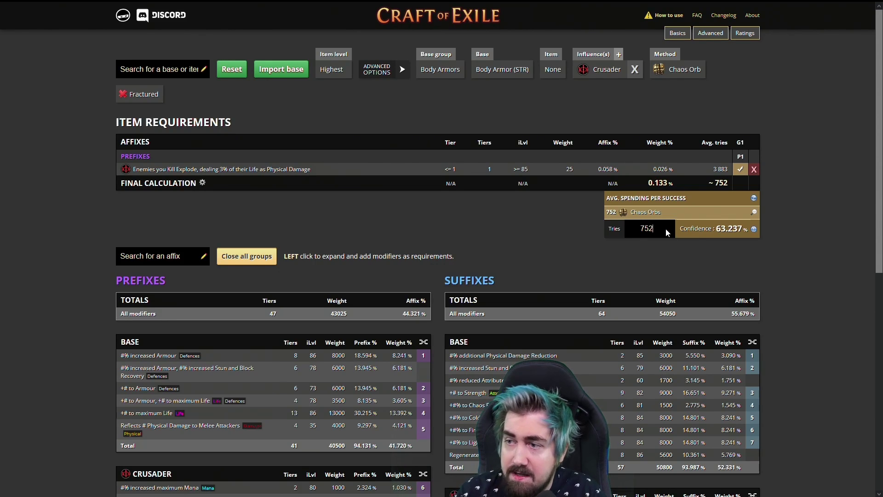
{"action": "left_click", "coordinate": [673, 79]}
{"action": "left_click", "coordinate": [147, 109]}
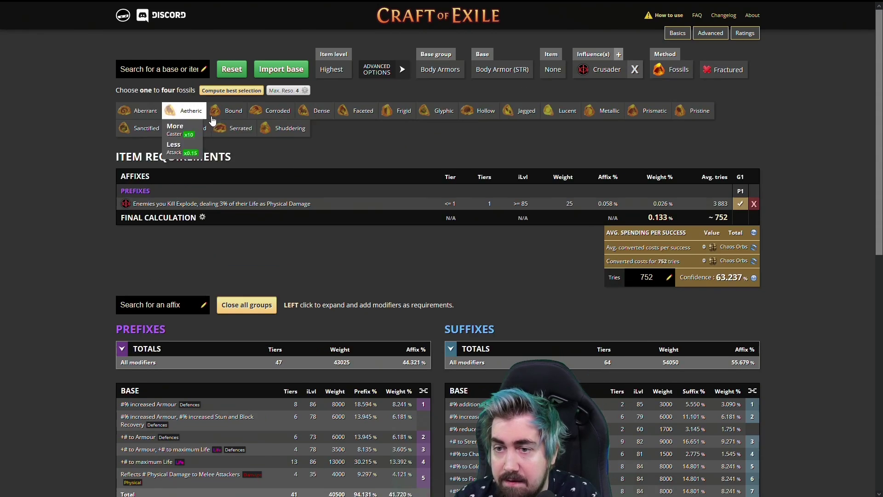
- Limit Max. Reso. to 3 fossils and recompute: Corroded, Jagged, Pristine ranks first at 29 tries
{"action": "left_click", "coordinate": [300, 92]}
{"action": "left_click", "coordinate": [306, 145]}
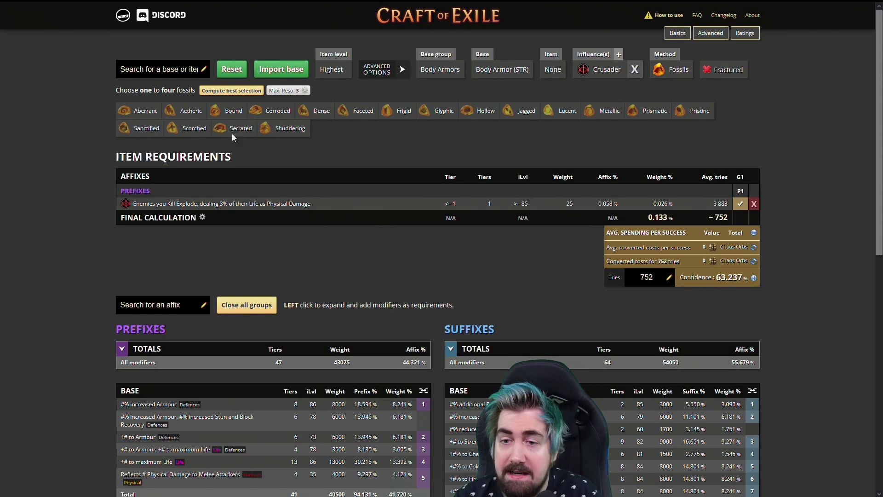
{"action": "left_click", "coordinate": [232, 90]}
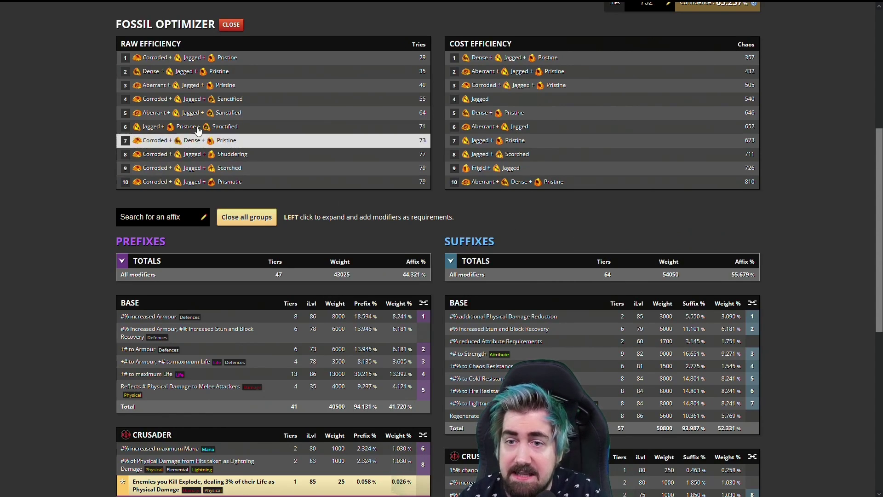
- Scroll through the three-fossil results, then move on to the poedb.tw mod index page
{"action": "scroll", "coordinate": [198, 130], "scroll_direction": "up", "scroll_amount": 2}
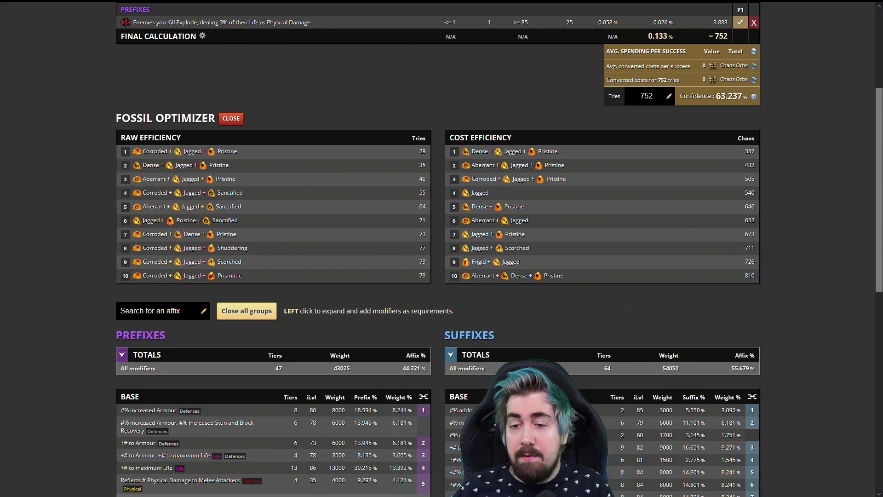
{"action": "scroll", "coordinate": [377, 168], "scroll_direction": "up", "scroll_amount": 2}
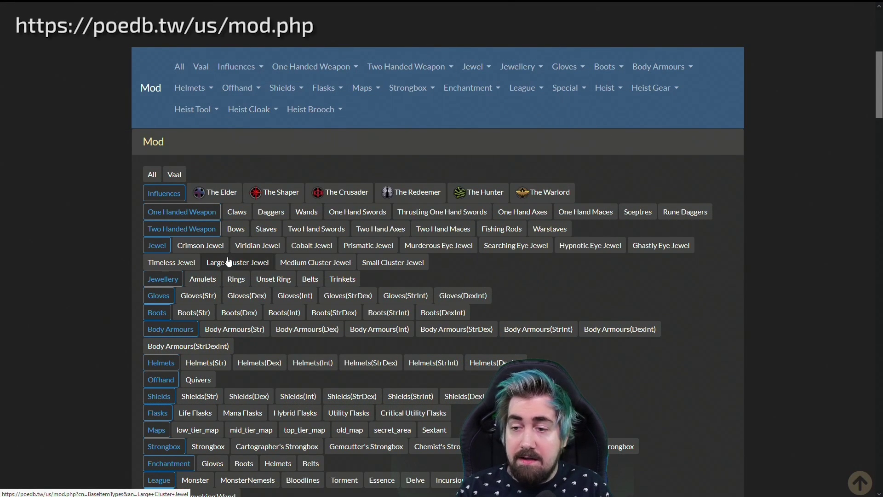
- Bring up an item class's PoEDB mod lists with Shaper and Elder prefixes, suffixes and weights
{"action": "scroll", "coordinate": [351, 223], "scroll_direction": "up", "scroll_amount": 2}
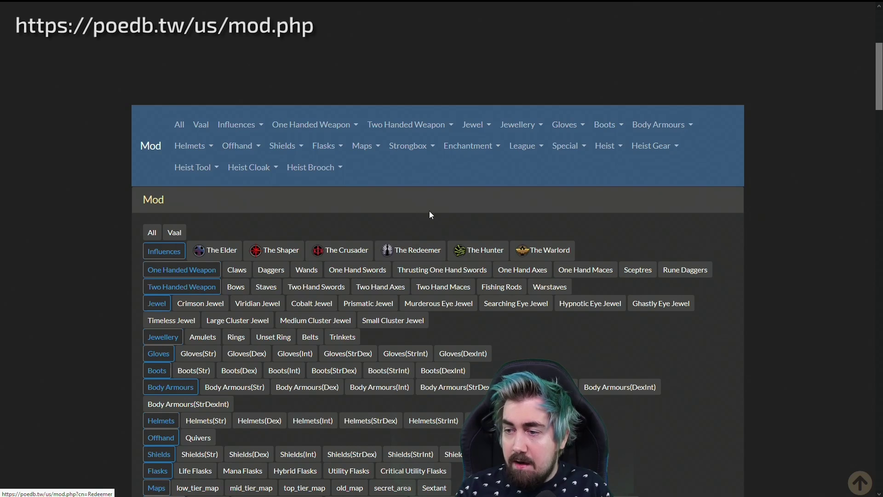
{"action": "mouse_move", "coordinate": [527, 131]}
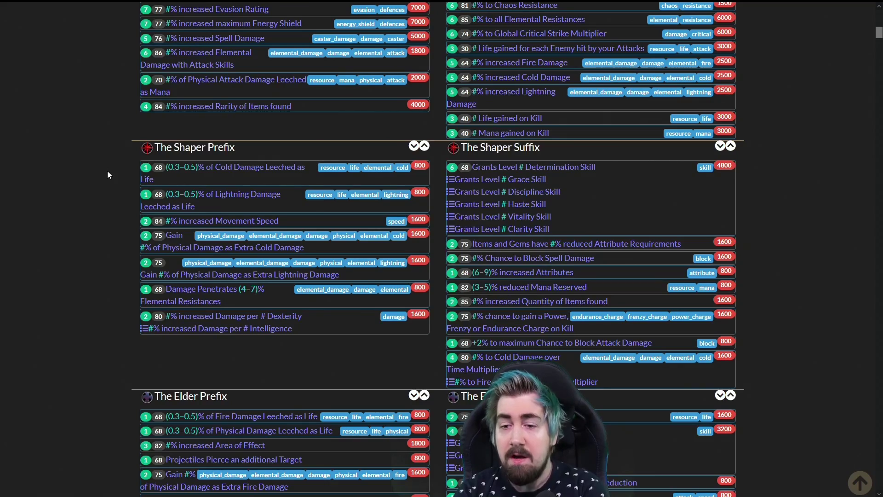
- Scroll past the Crusader, Redeemer, Elder, Warlord and Delve mods to the Hunter prefix/suffix tables
{"action": "scroll", "coordinate": [107, 171], "scroll_direction": "down", "scroll_amount": 3}
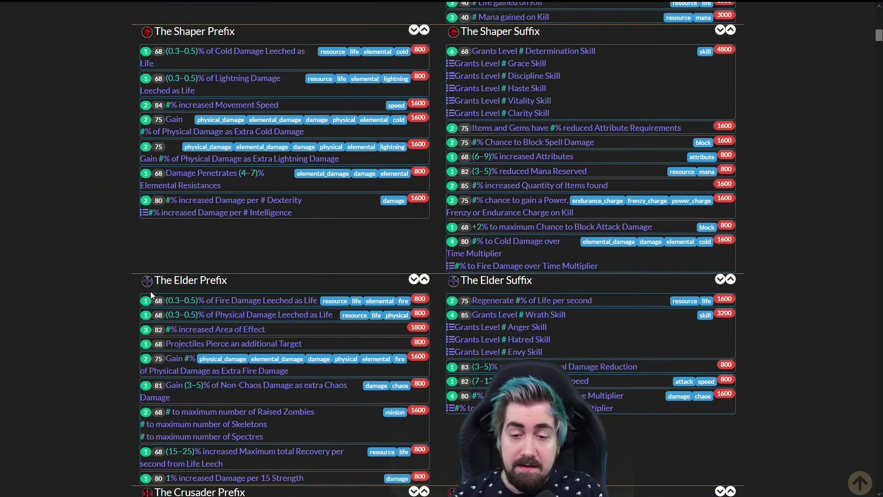
{"action": "scroll", "coordinate": [95, 230], "scroll_direction": "down", "scroll_amount": 5}
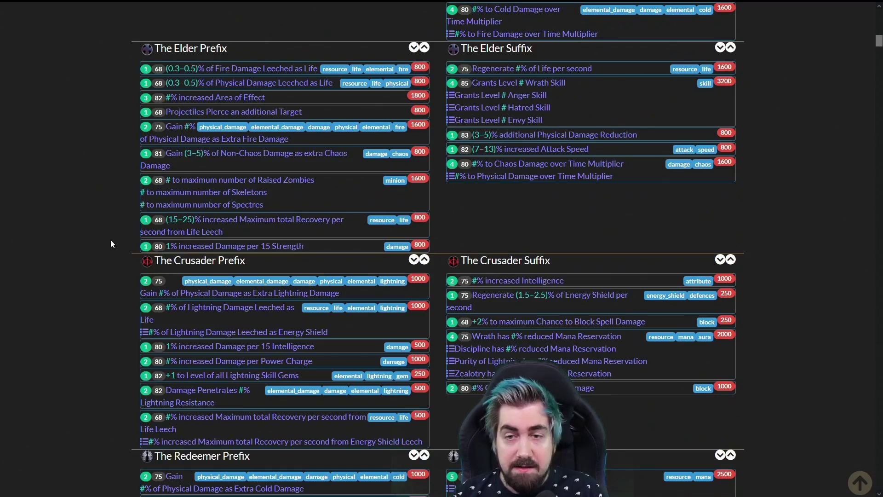
{"action": "scroll", "coordinate": [110, 240], "scroll_direction": "up", "scroll_amount": 8}
{"action": "scroll", "coordinate": [108, 243], "scroll_direction": "up", "scroll_amount": 1}
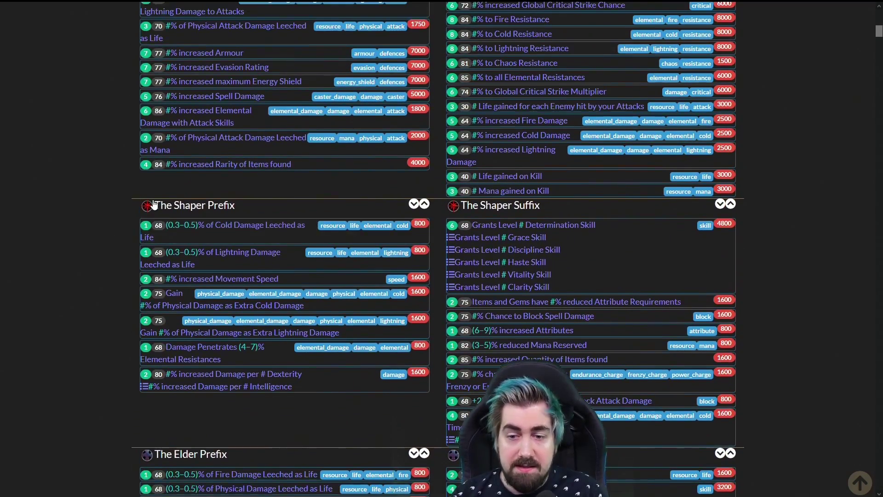
{"action": "scroll", "coordinate": [126, 225], "scroll_direction": "down", "scroll_amount": 5}
{"action": "scroll", "coordinate": [142, 254], "scroll_direction": "down", "scroll_amount": 9}
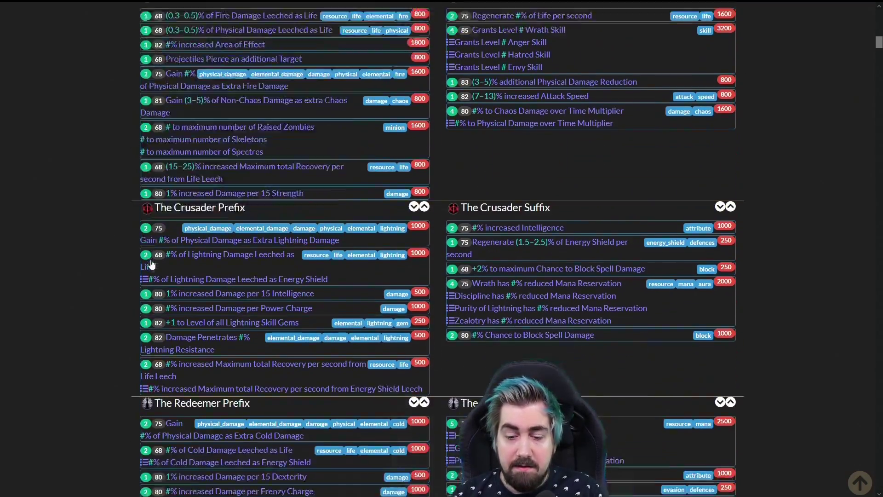
{"action": "scroll", "coordinate": [150, 241], "scroll_direction": "down", "scroll_amount": 11}
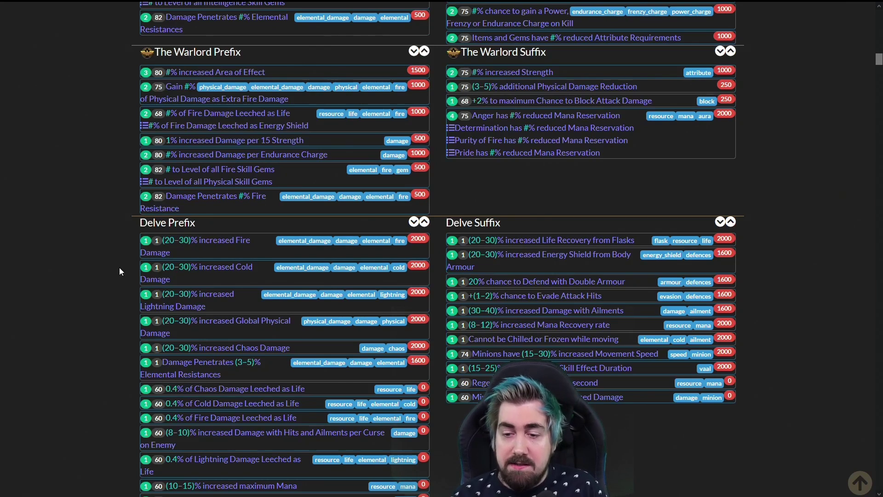
{"action": "scroll", "coordinate": [27, 291], "scroll_direction": "down", "scroll_amount": 1}
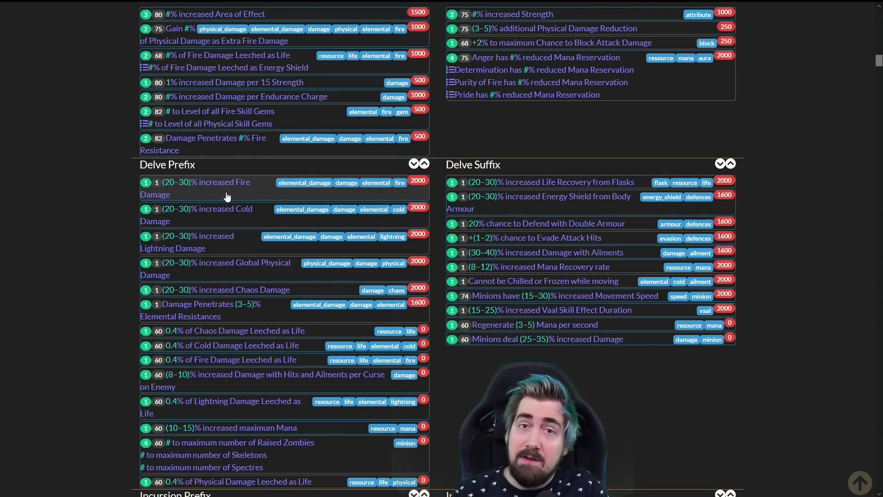
{"action": "middle_click", "coordinate": [56, 284]}
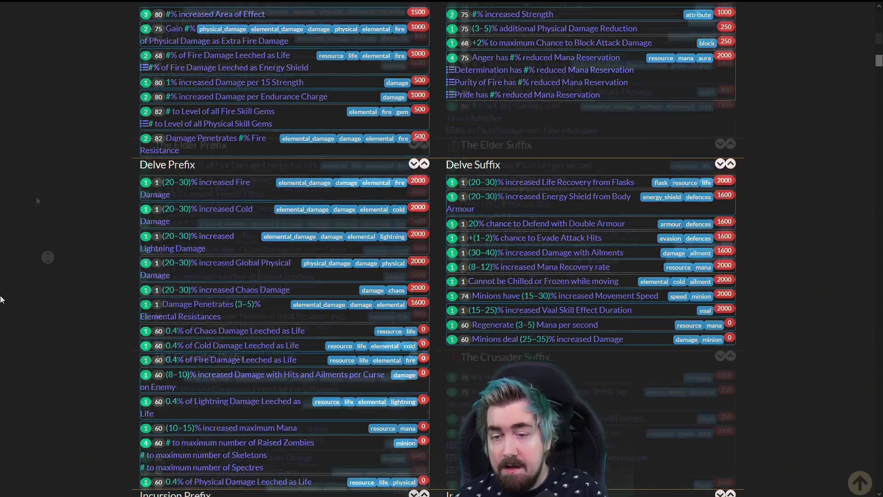
{"action": "scroll", "coordinate": [43, 328], "scroll_direction": "down", "scroll_amount": 15}
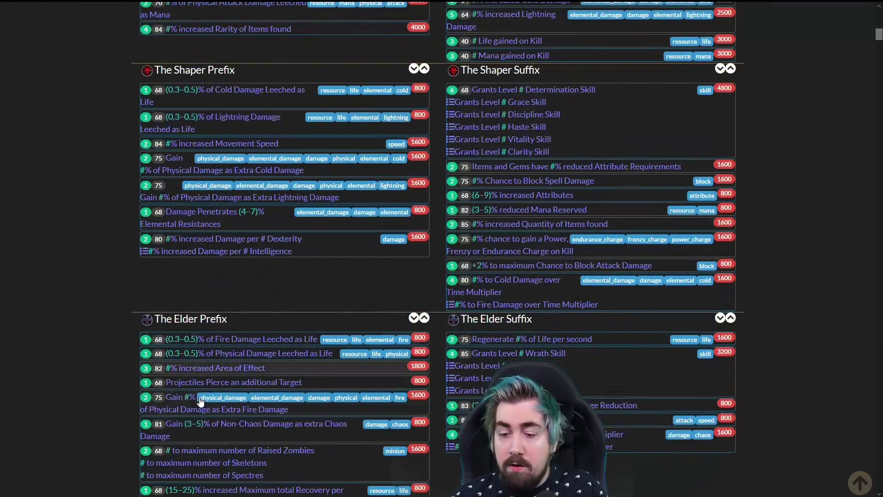
{"action": "scroll", "coordinate": [34, 231], "scroll_direction": "down", "scroll_amount": 7}
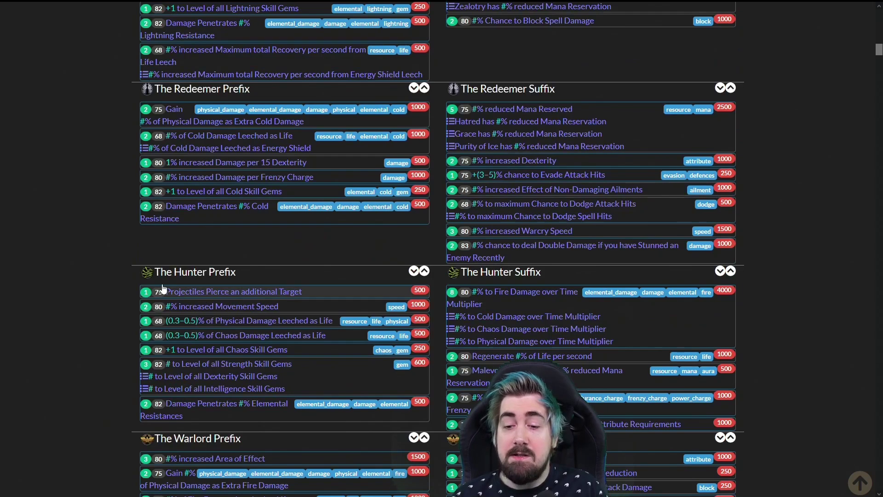
{"action": "scroll", "coordinate": [49, 325], "scroll_direction": "down", "scroll_amount": 3}
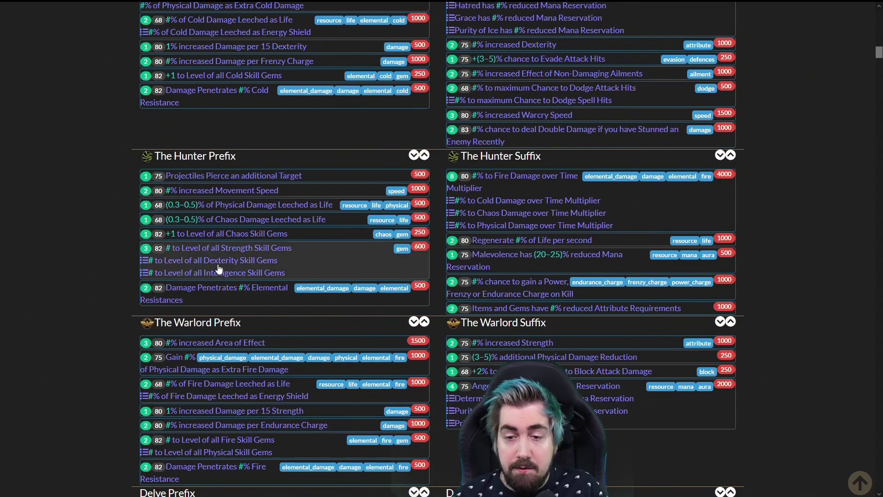
- Inspect the Hunter +1 to Level of all Chaos Skill Gems mod's level and description
{"action": "left_click", "coordinate": [201, 235]}
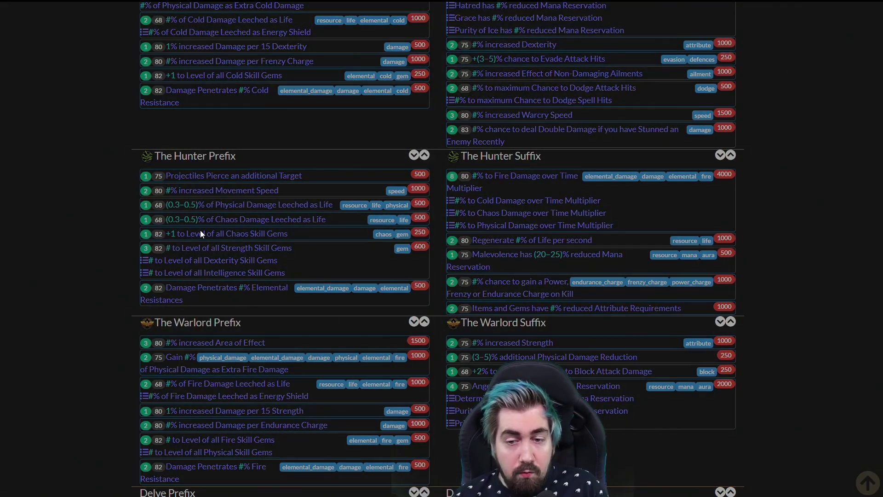
{"action": "left_click_drag", "start_coordinate": [239, 38], "coordinate": [465, 15]}
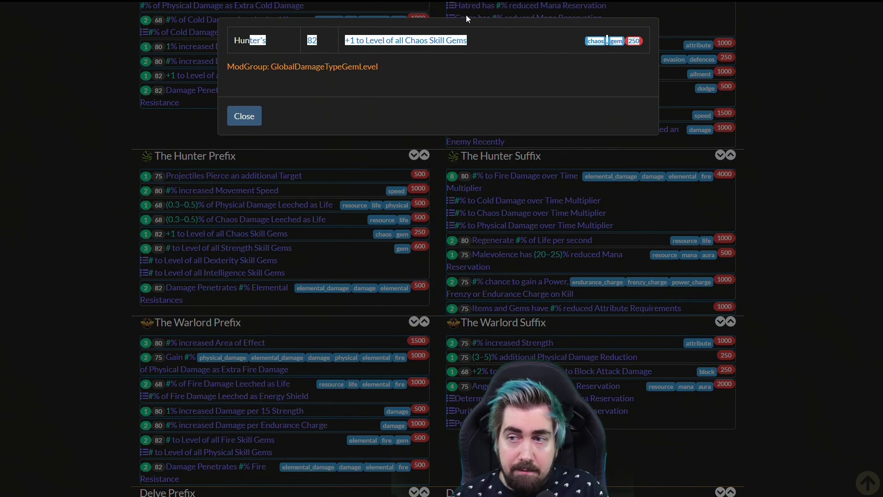
{"action": "left_click", "coordinate": [486, 26]}
{"action": "left_click_drag", "start_coordinate": [298, 40], "coordinate": [460, 43]}
{"action": "left_click", "coordinate": [469, 46]}
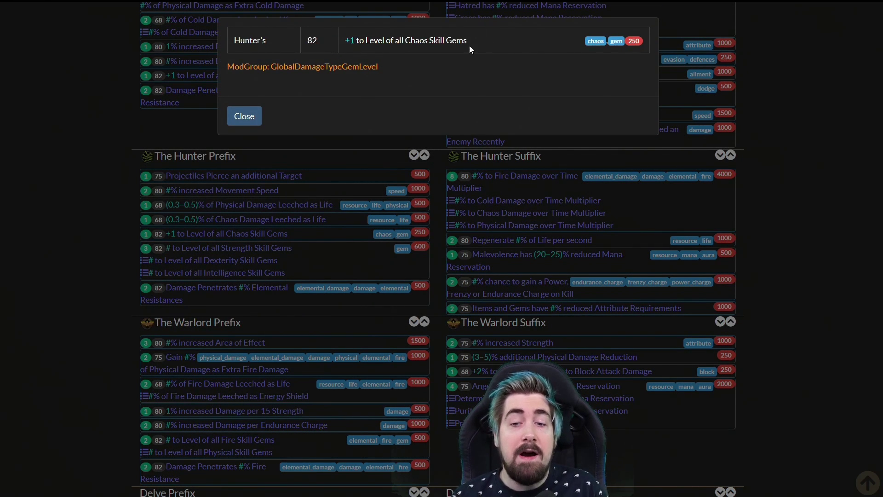
{"action": "left_click", "coordinate": [244, 115]}
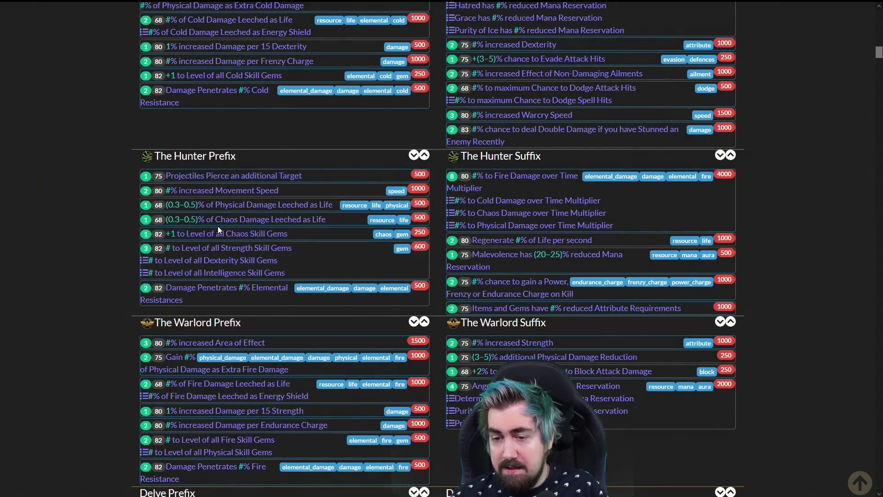
- Recheck the Chaos Skill Gems mod details, then return to the top of the Amulets mod list
{"action": "left_click", "coordinate": [231, 233]}
{"action": "left_click", "coordinate": [244, 110]}
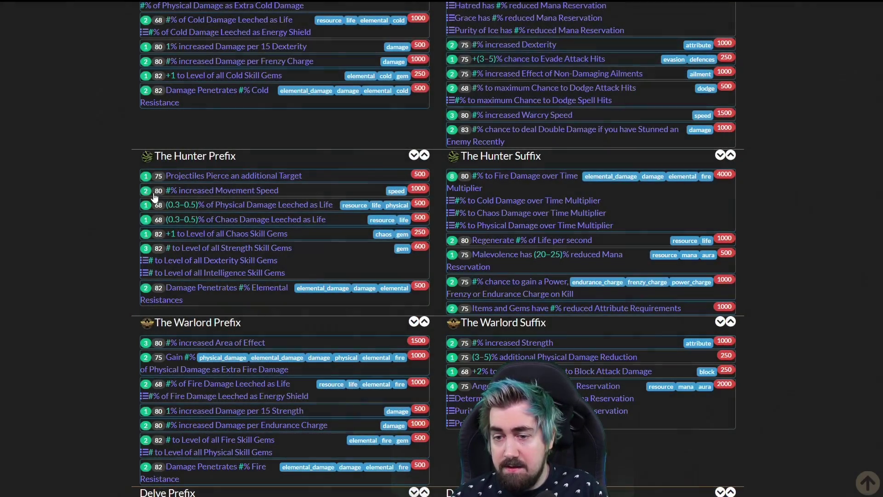
{"action": "middle_click", "coordinate": [46, 306]}
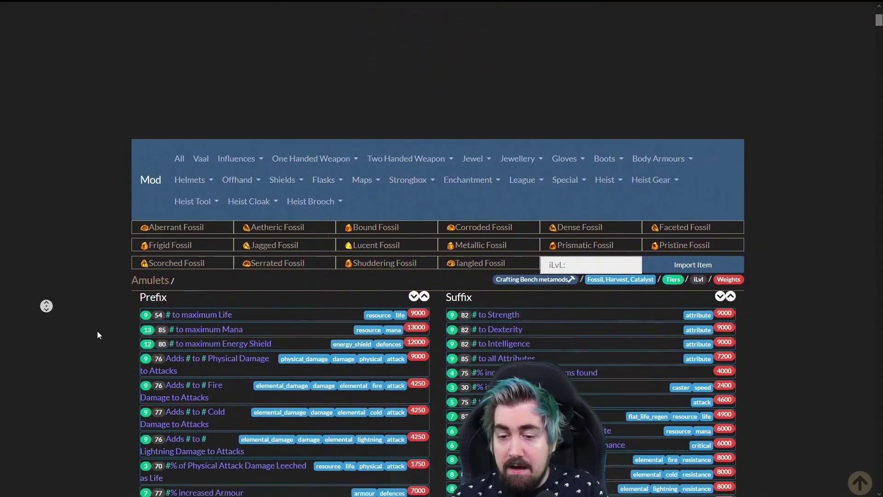
- Apply the Aberrant Fossil weighting and scroll through the resulting mod weights
{"action": "left_click", "coordinate": [129, 273]}
{"action": "middle_click", "coordinate": [68, 172]}
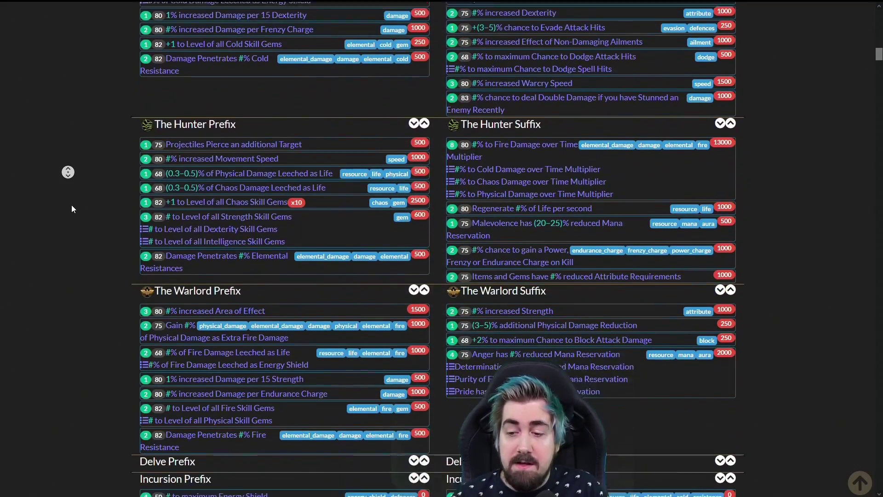
{"action": "left_click", "coordinate": [71, 205]}
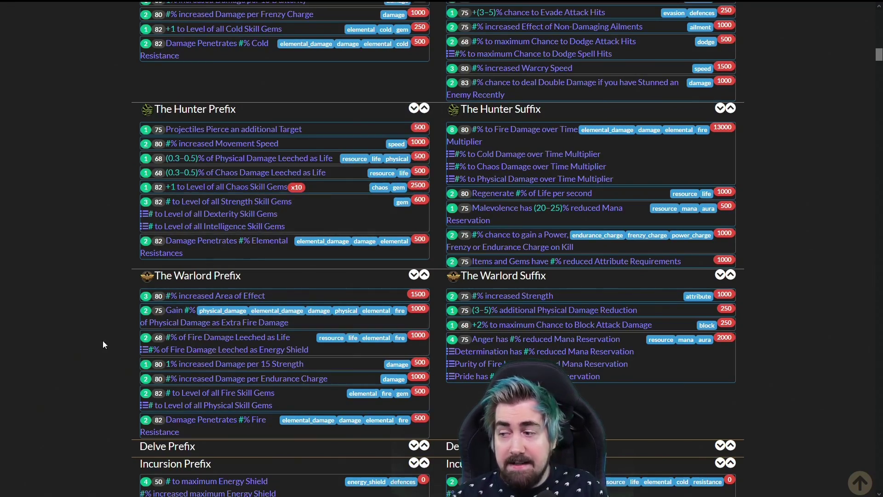
{"action": "middle_click", "coordinate": [78, 314]}
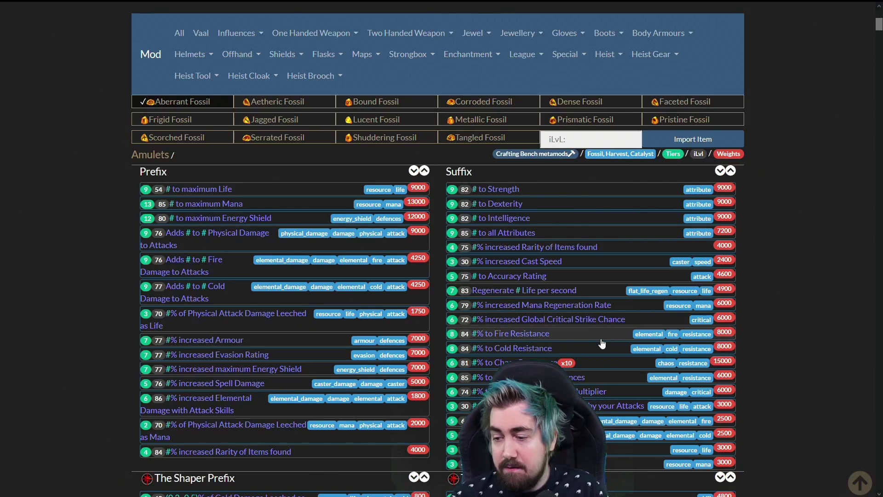
- Review the eight Fire Resistance amulet tiers, from Whelpling up to Tzteosh at level 84
{"action": "left_click", "coordinate": [566, 339]}
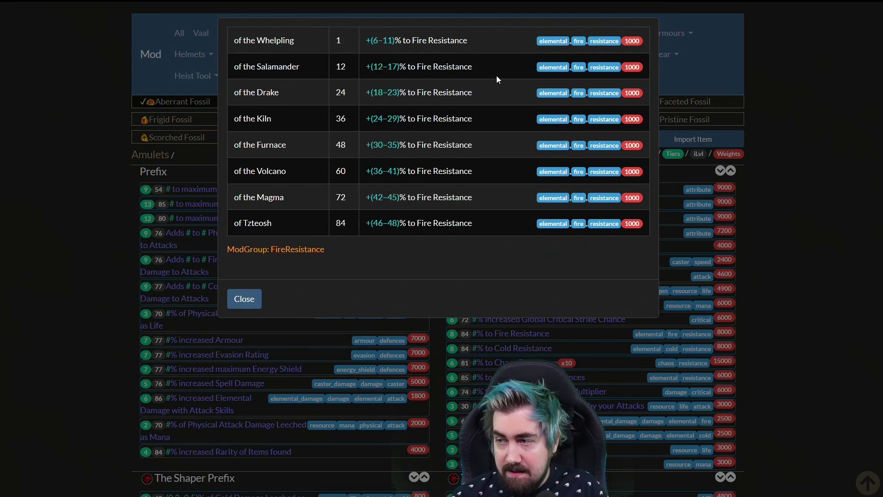
{"action": "left_click_drag", "start_coordinate": [619, 31], "coordinate": [617, 236]}
{"action": "left_click", "coordinate": [529, 236]}
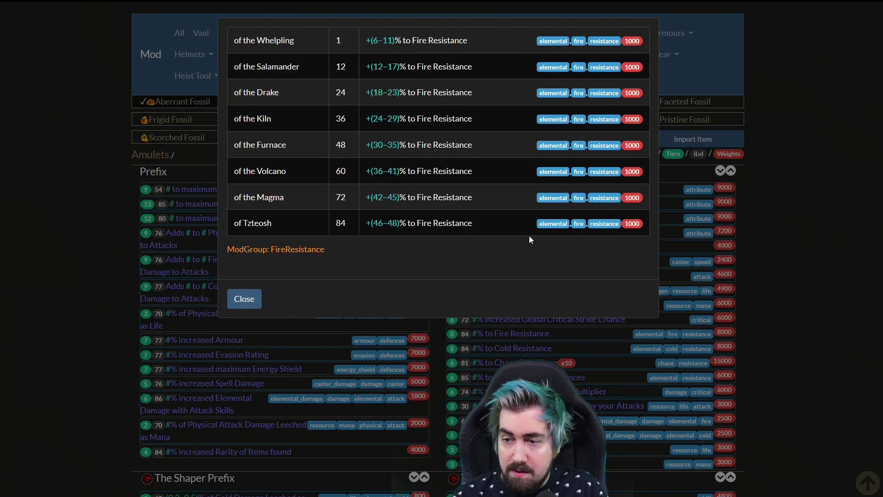
{"action": "left_click_drag", "start_coordinate": [529, 235], "coordinate": [401, 233]}
{"action": "left_click", "coordinate": [473, 235]}
{"action": "left_click_drag", "start_coordinate": [474, 235], "coordinate": [334, 224]}
{"action": "left_click", "coordinate": [334, 224]}
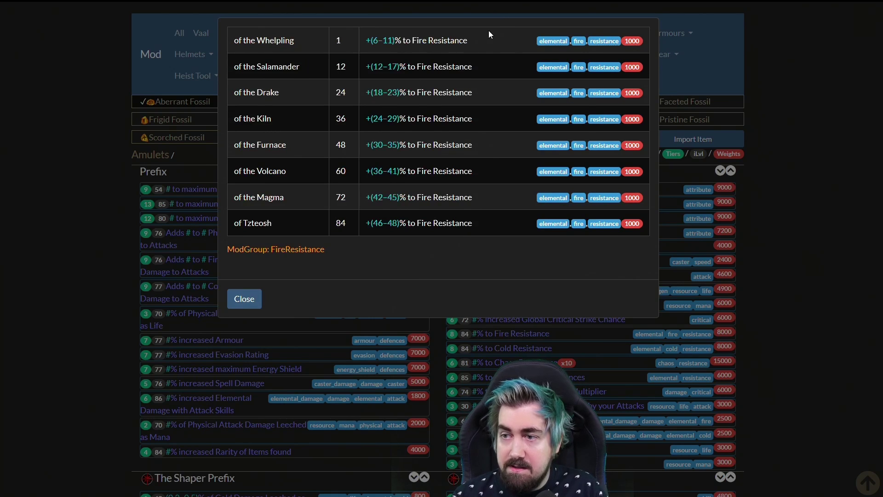
{"action": "left_click_drag", "start_coordinate": [489, 30], "coordinate": [337, 39]}
{"action": "left_click", "coordinate": [510, 218]}
- Close the Fire Resistance tiers and move to the weapon mod list with its Shaper prefixes and suffixes
{"action": "left_click", "coordinate": [34, 166]}
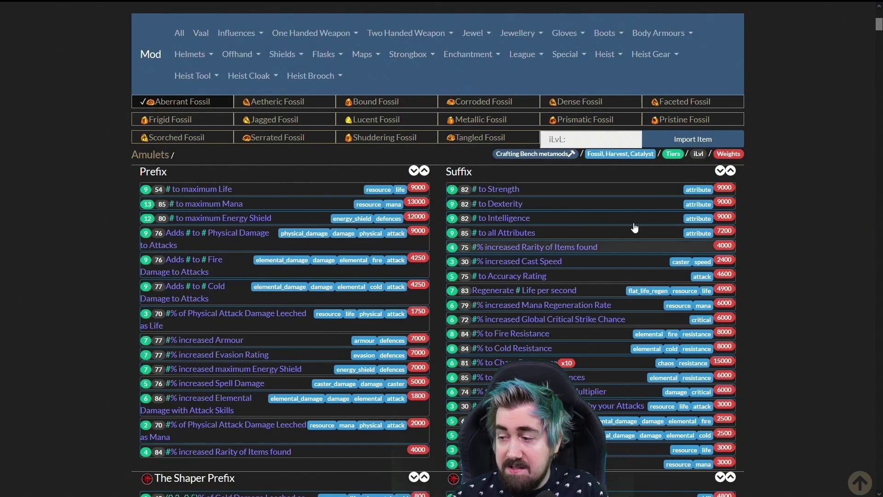
{"action": "scroll", "coordinate": [64, 193], "scroll_direction": "down", "scroll_amount": 20}
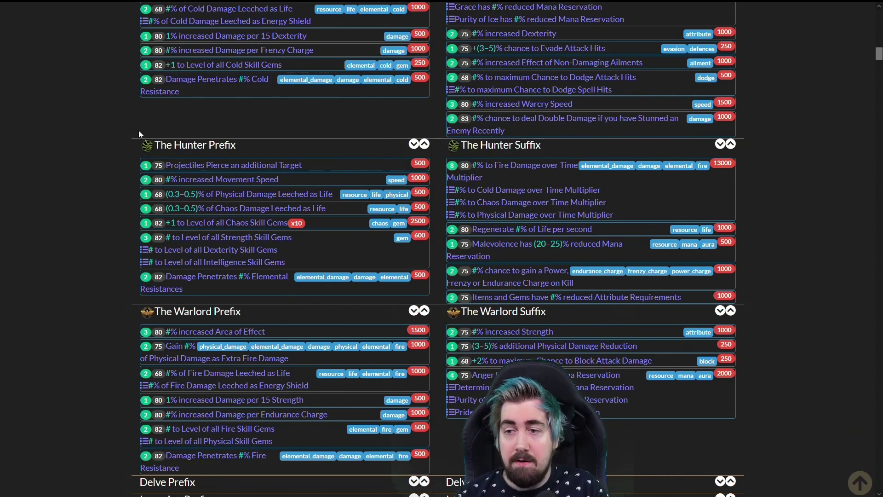
{"action": "scroll", "coordinate": [44, 187], "scroll_direction": "up", "scroll_amount": 15}
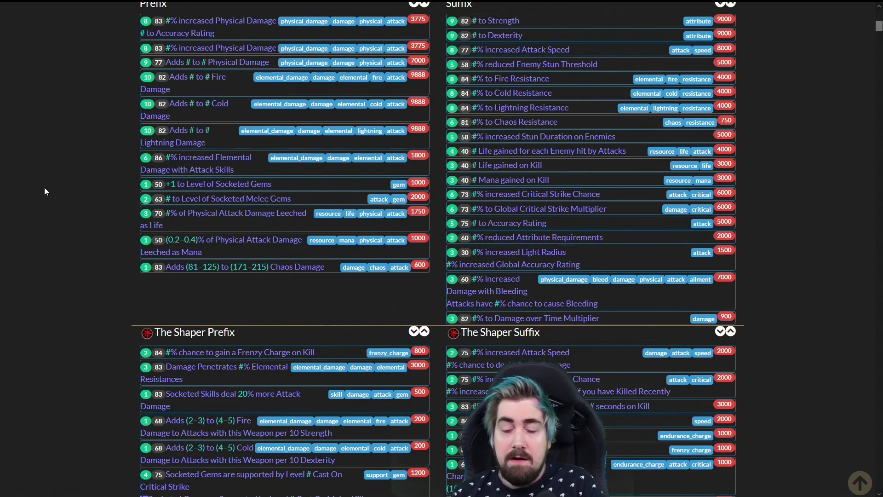